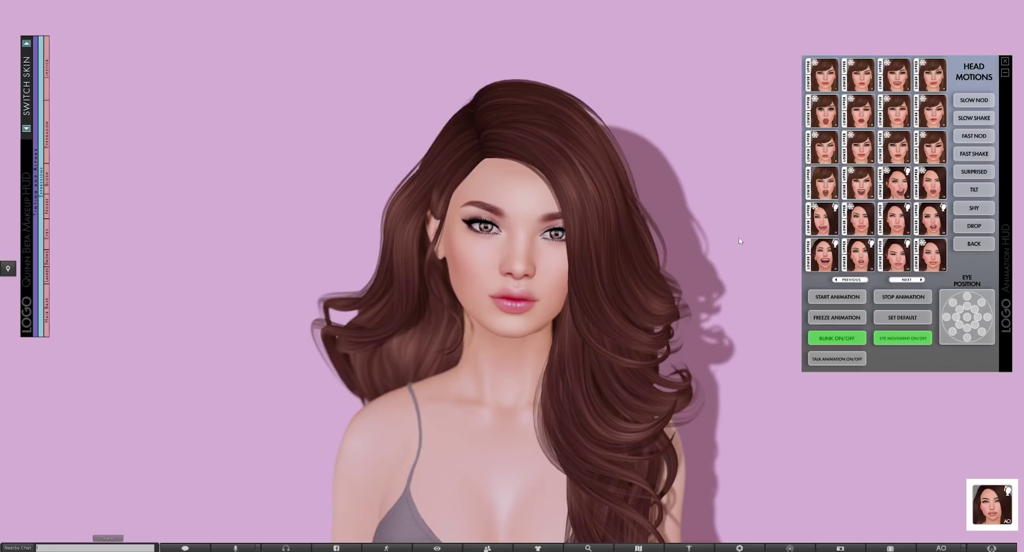
Wear the LOGO Quinn v2.5 Custom Expressions Save Bar HUD from Inventory
key(ctrl+i)
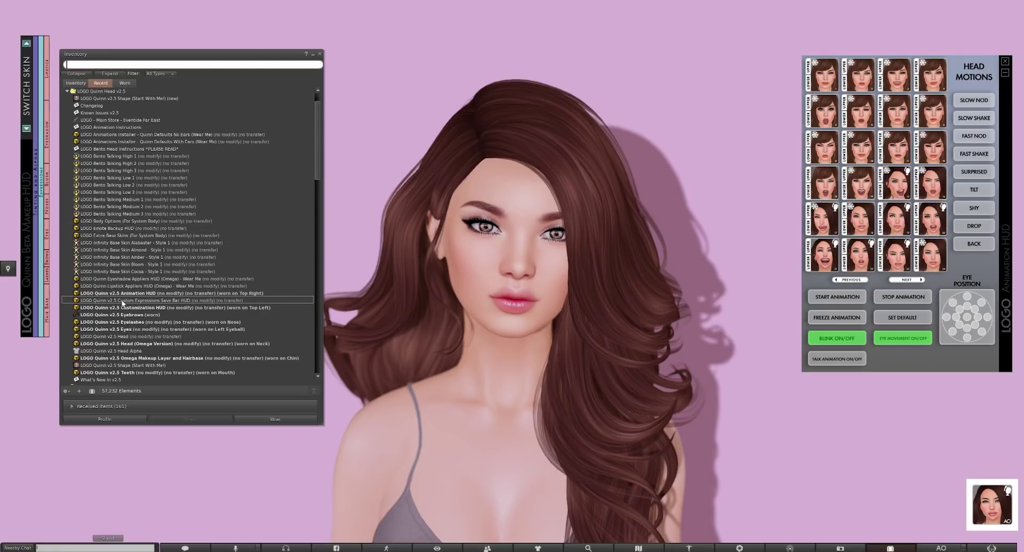
double_click(163, 301)
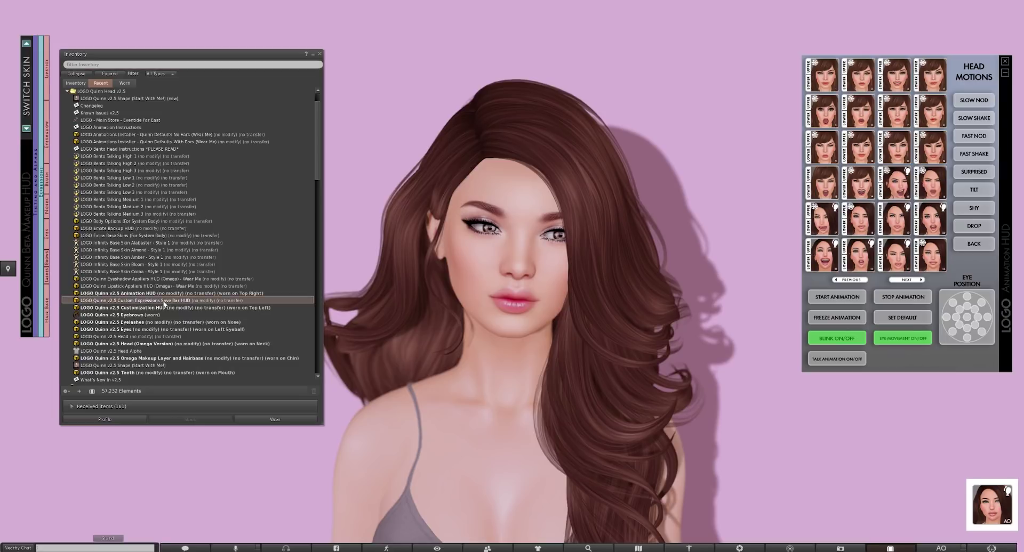
click(320, 54)
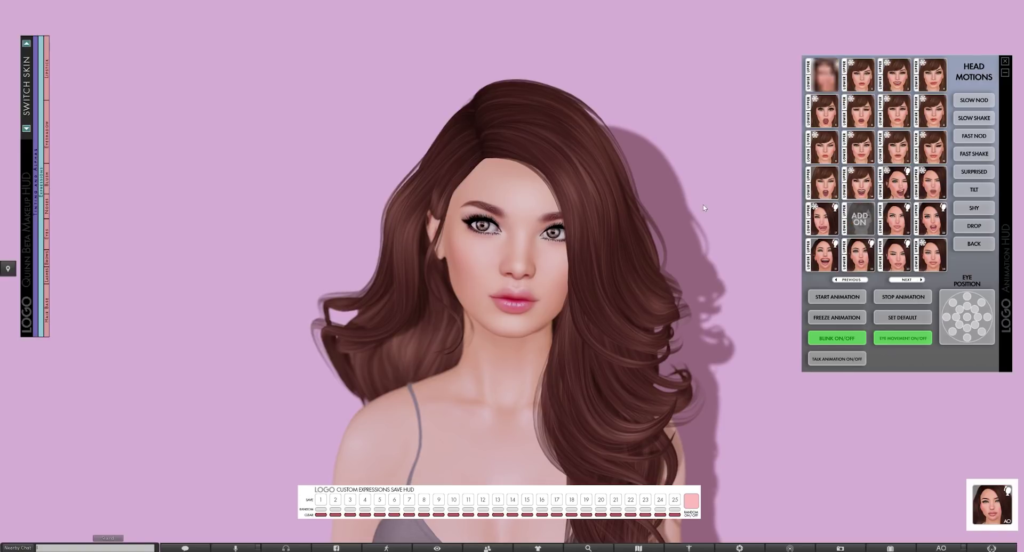
Apply an expression from the Animation HUD's previous page and save it into slots 1 and 2
click(862, 281)
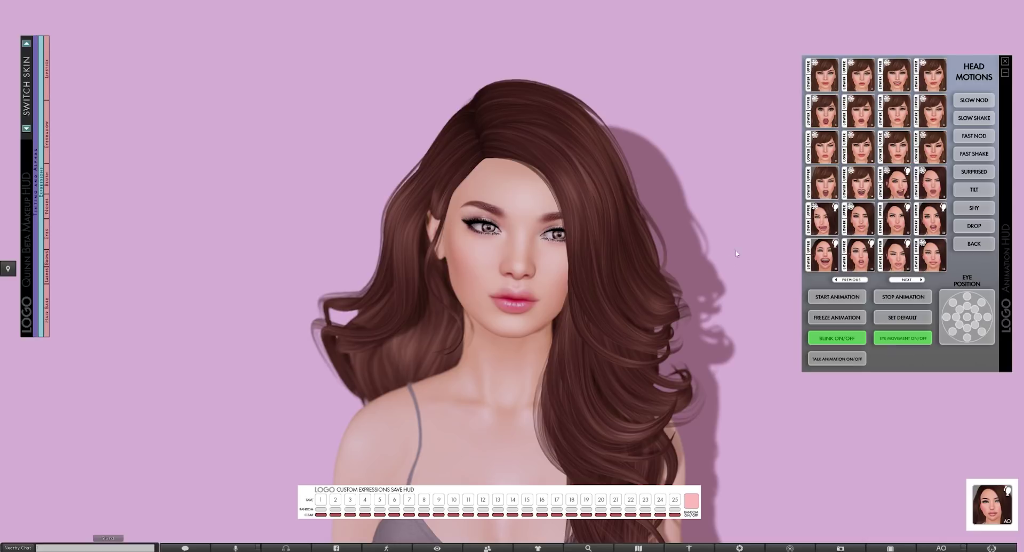
click(866, 223)
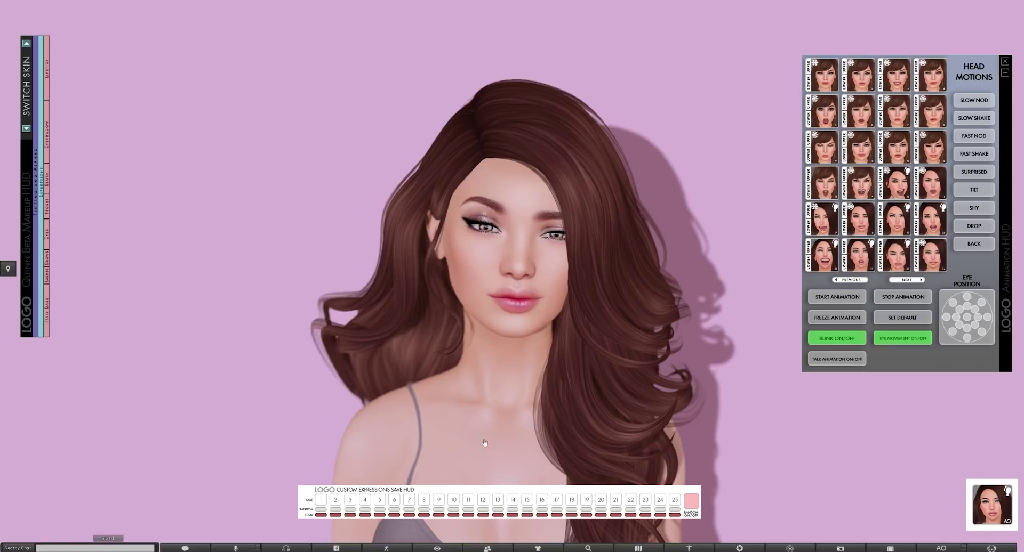
click(321, 501)
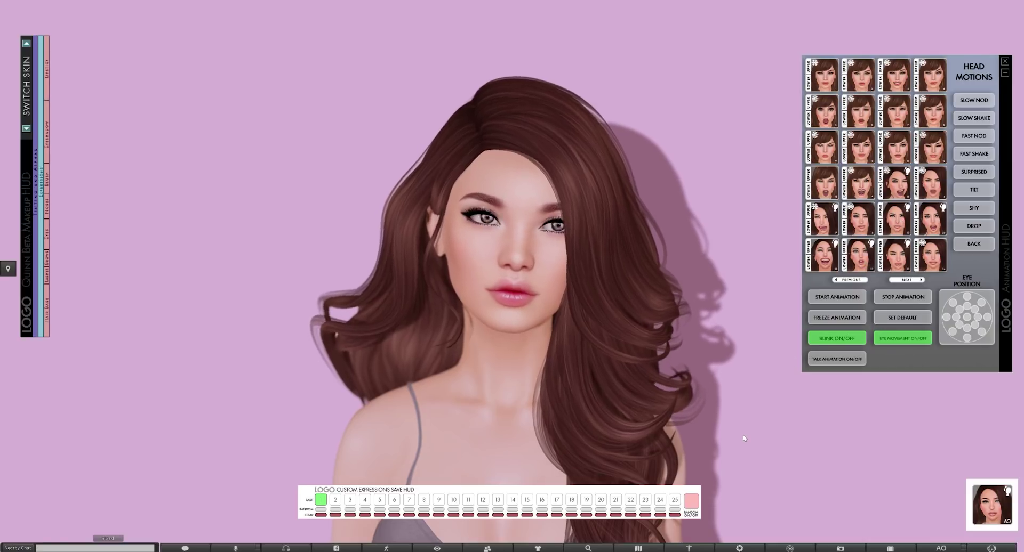
click(335, 501)
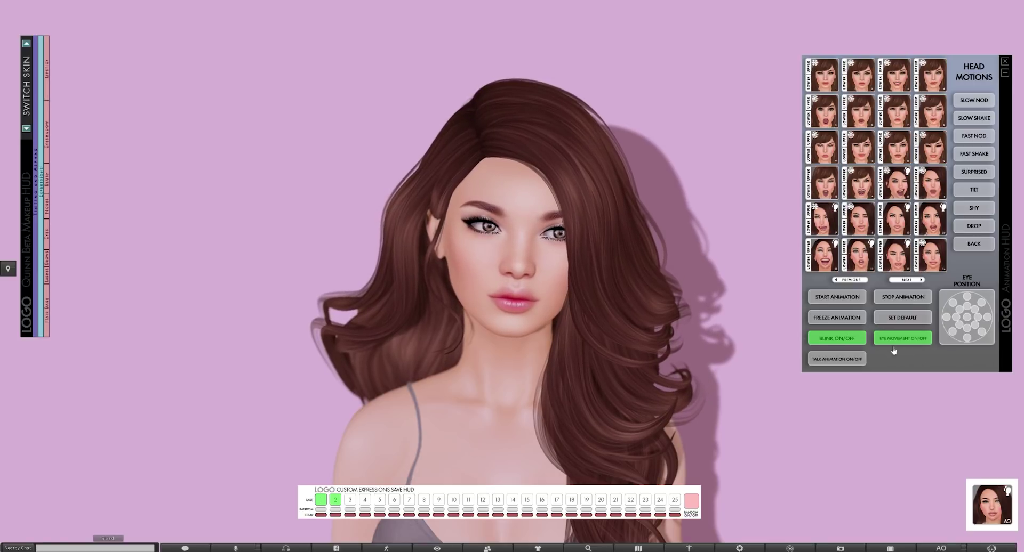
click(918, 280)
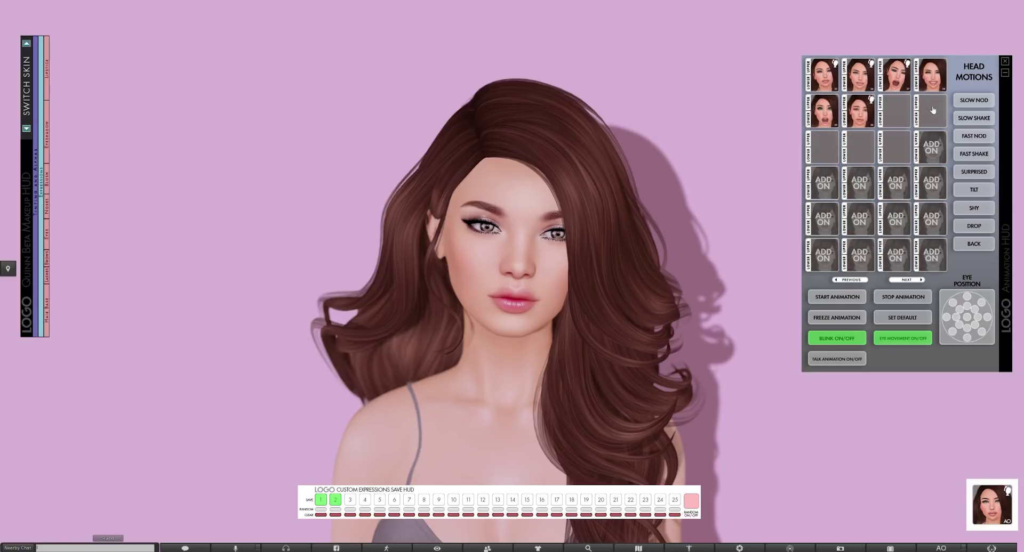
Apply the UPPER face of the add-on page's first thumbnail, then return to page one
click(809, 68)
click(851, 280)
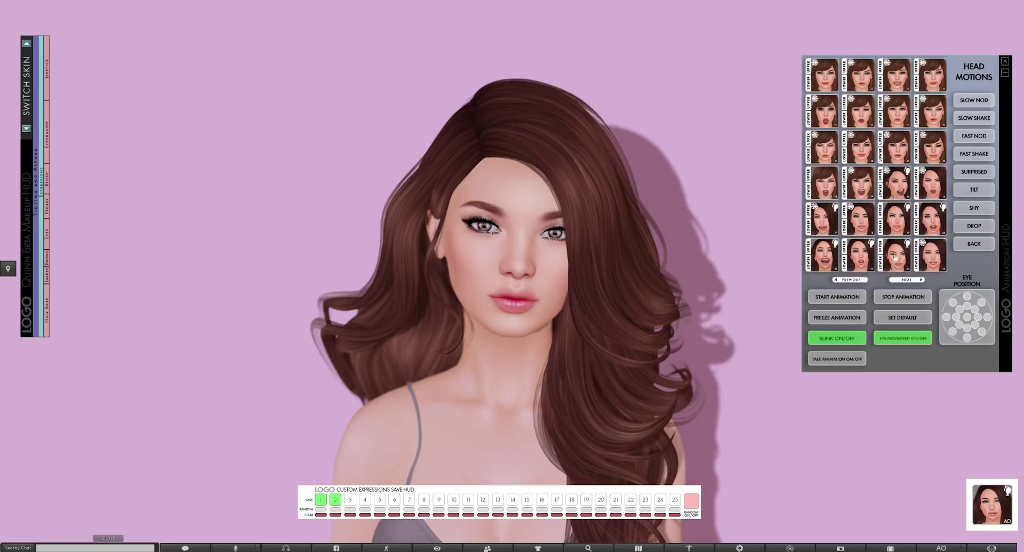
Save expression 20's lower face into slot 3 and expression 12's lower face into slot 4
click(917, 229)
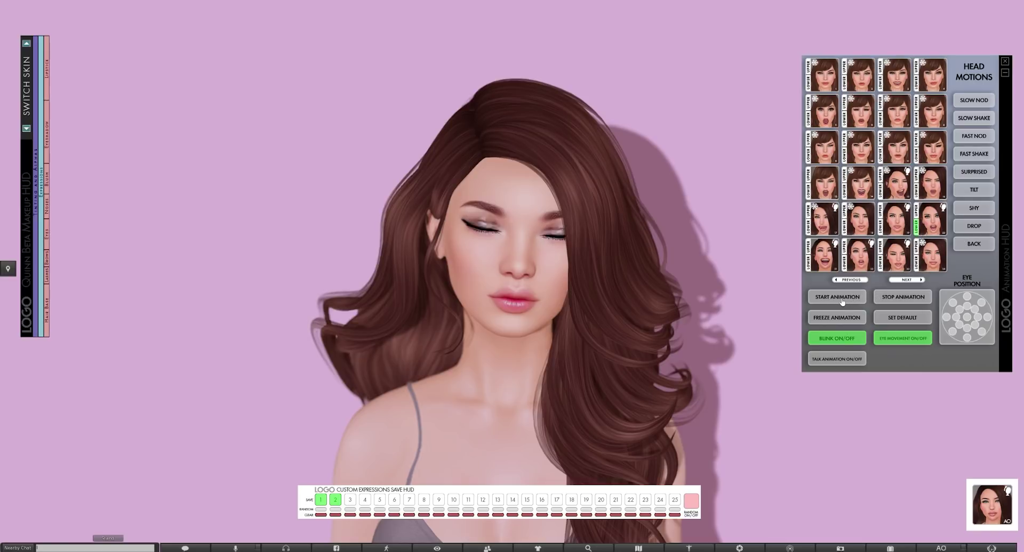
click(842, 300)
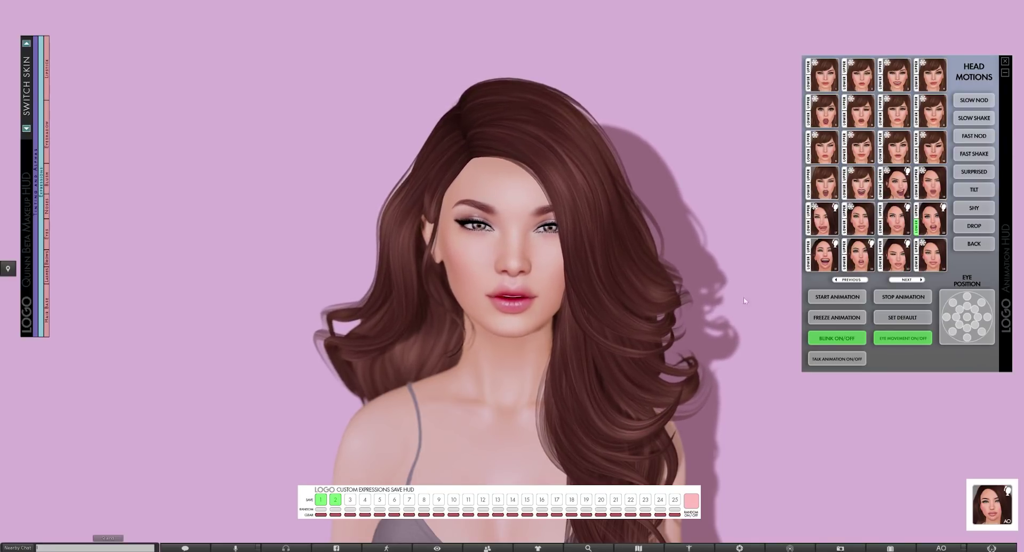
click(353, 501)
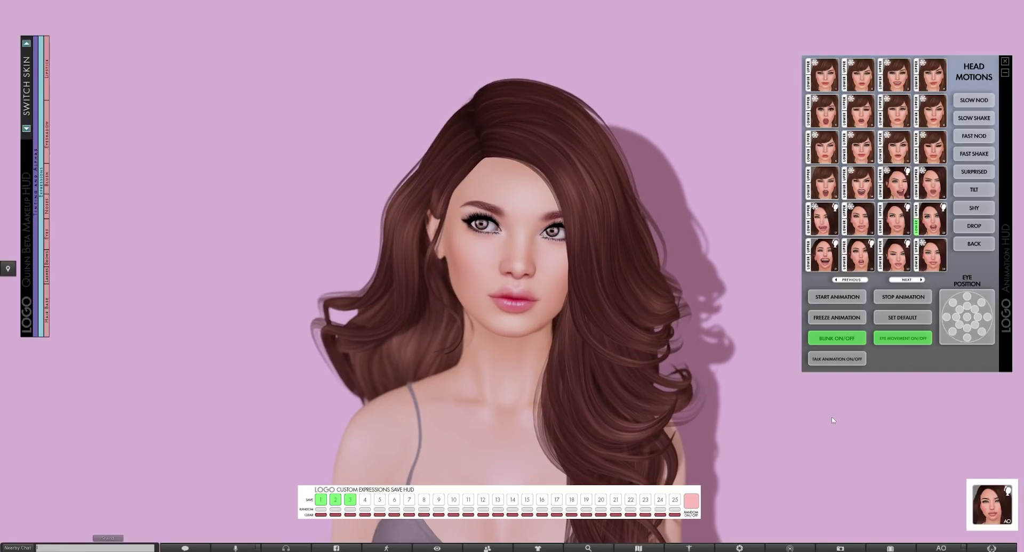
click(916, 156)
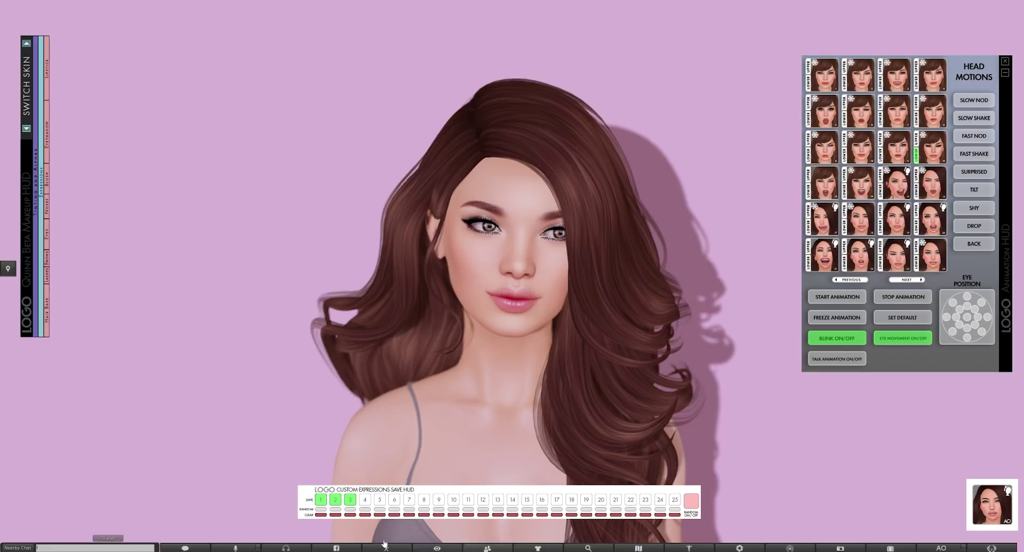
click(365, 501)
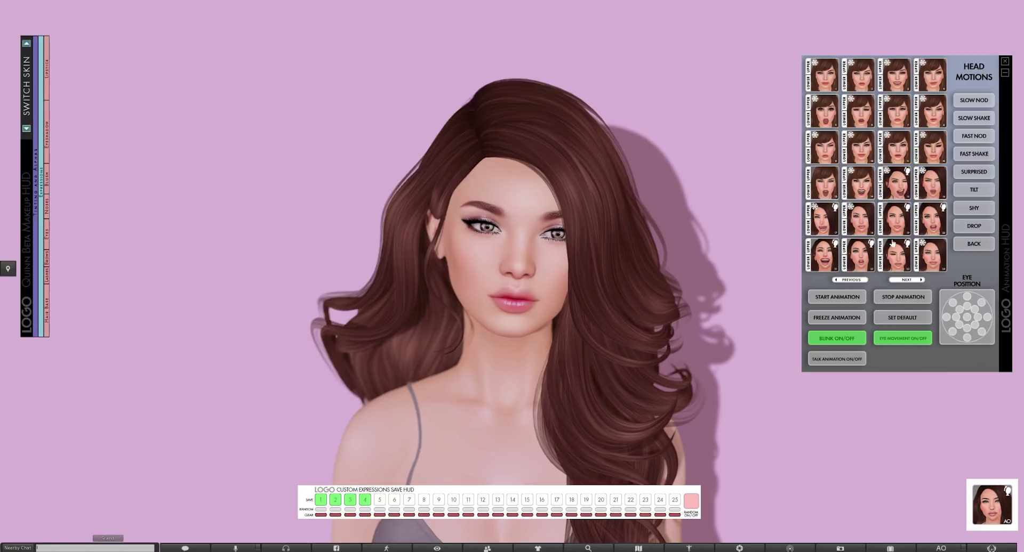
Save a new upper and lower face combination into slot 5 and a variant into slot 6
click(880, 104)
click(846, 158)
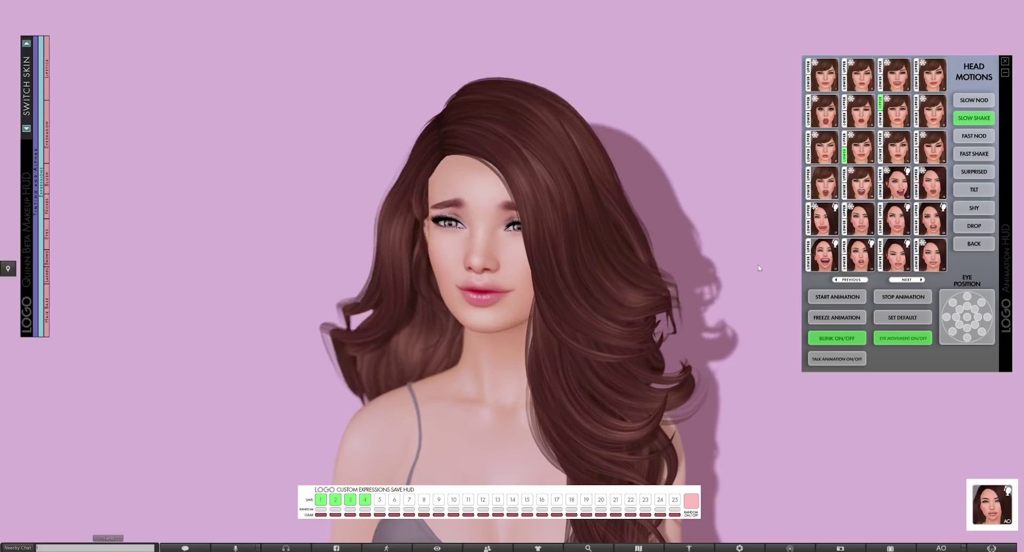
click(379, 501)
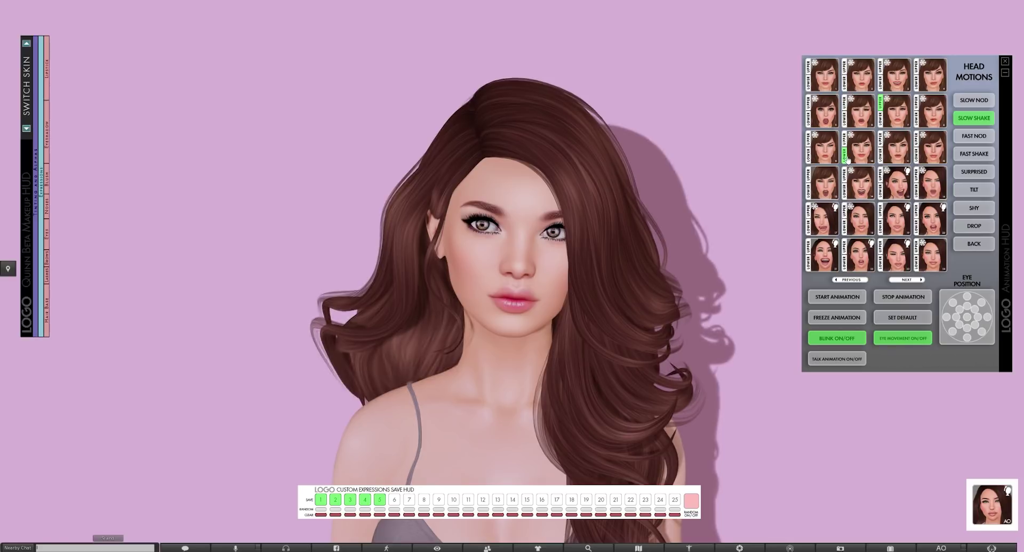
click(808, 149)
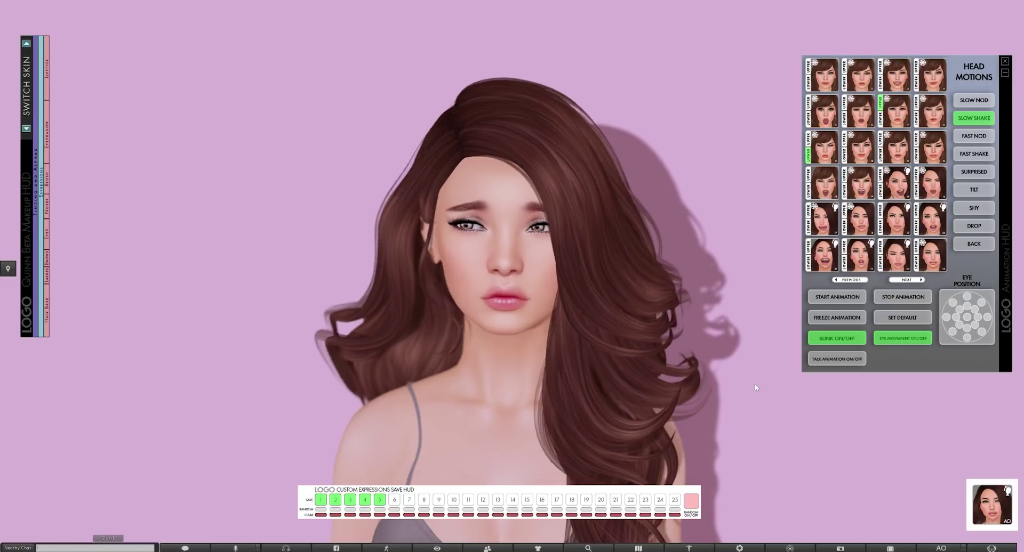
click(398, 501)
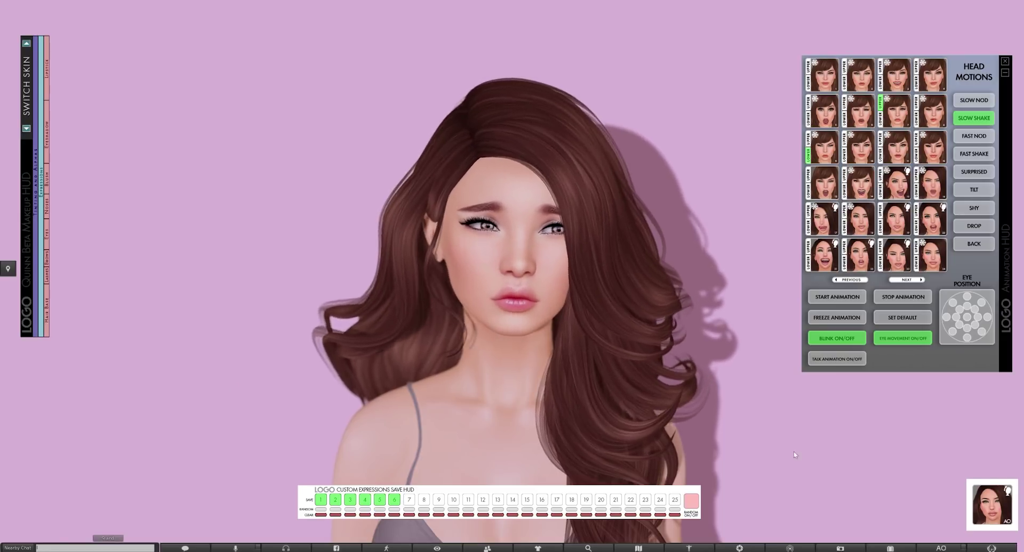
Mark slots 1–4 for random emotes, toggle random emotes, and switch the face AO on
click(320, 509)
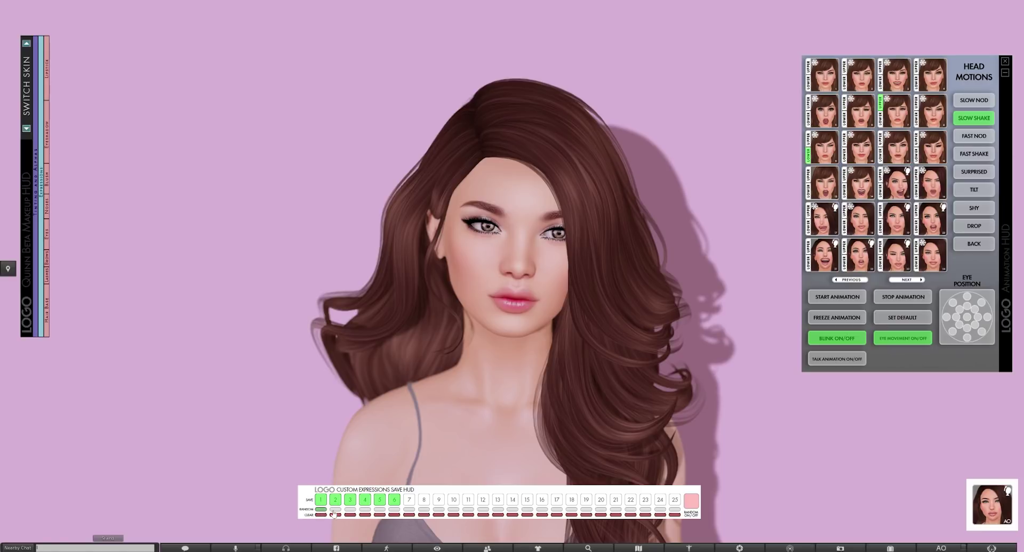
click(336, 510)
click(366, 511)
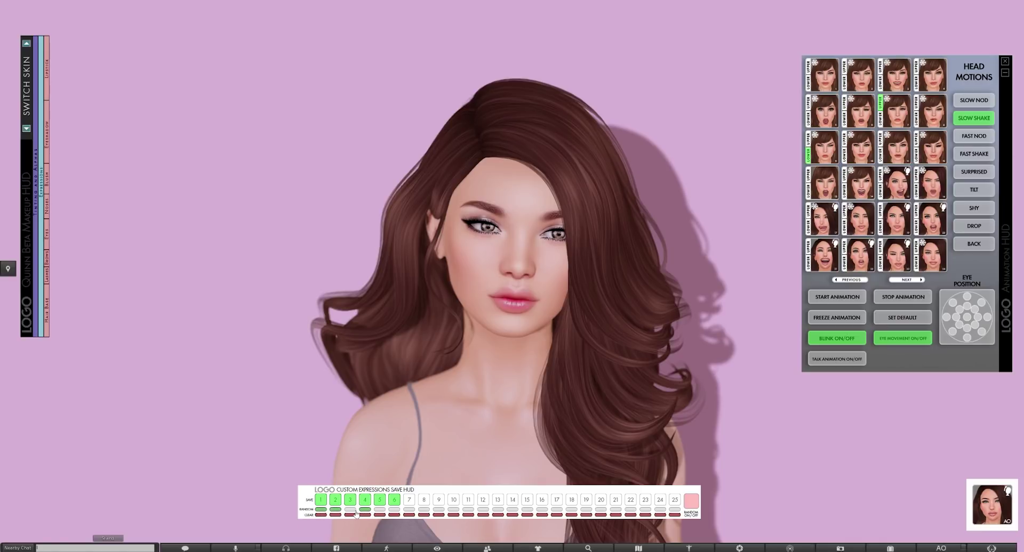
click(695, 503)
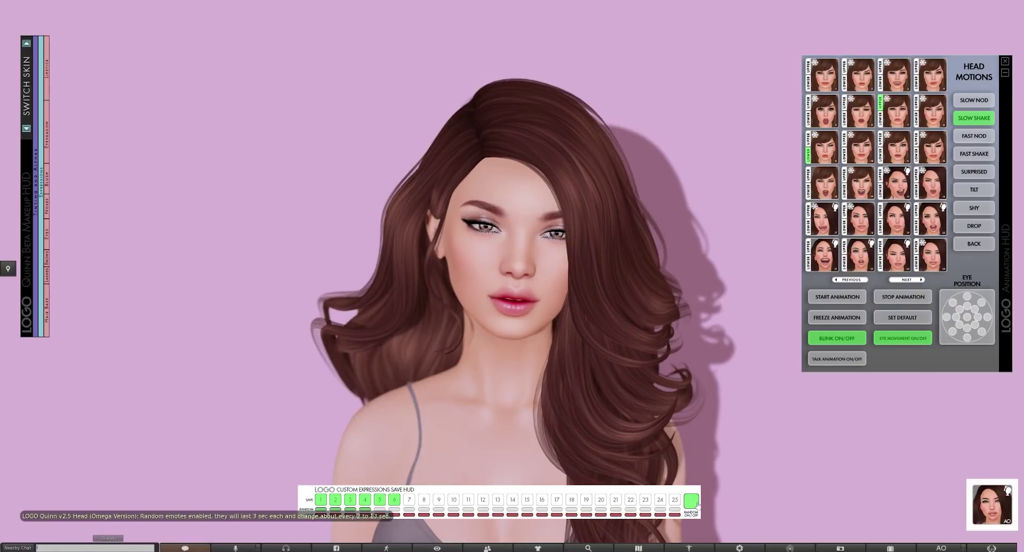
click(999, 510)
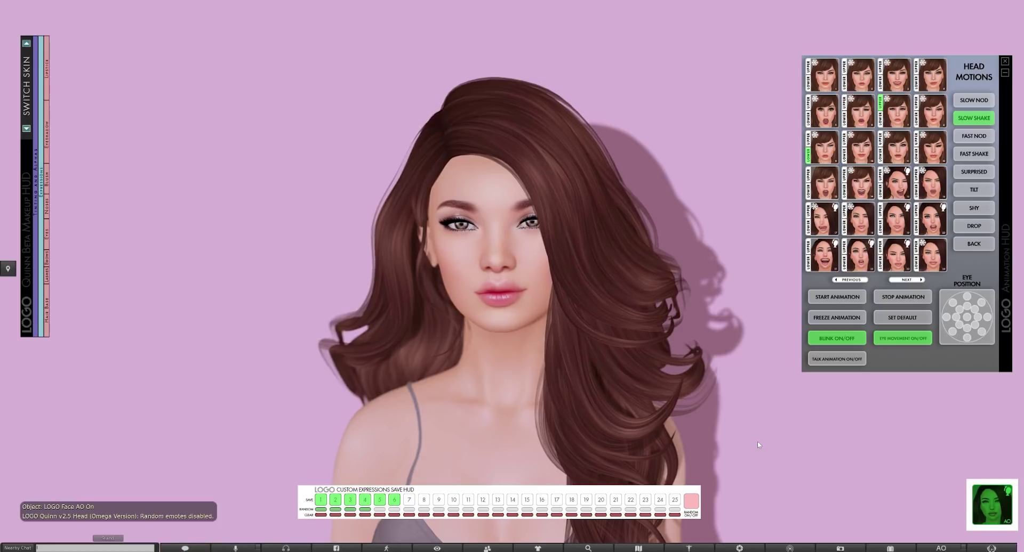
click(691, 501)
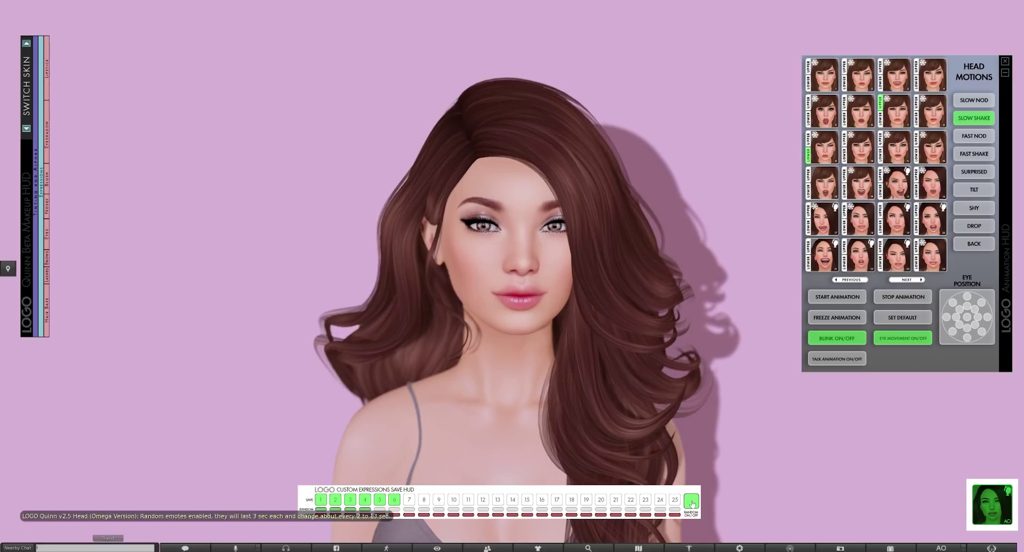
Detach the Custom Expressions Save HUD and the Animation HUD from the screen
right_click(593, 504)
click(552, 504)
right_click(931, 250)
click(906, 252)
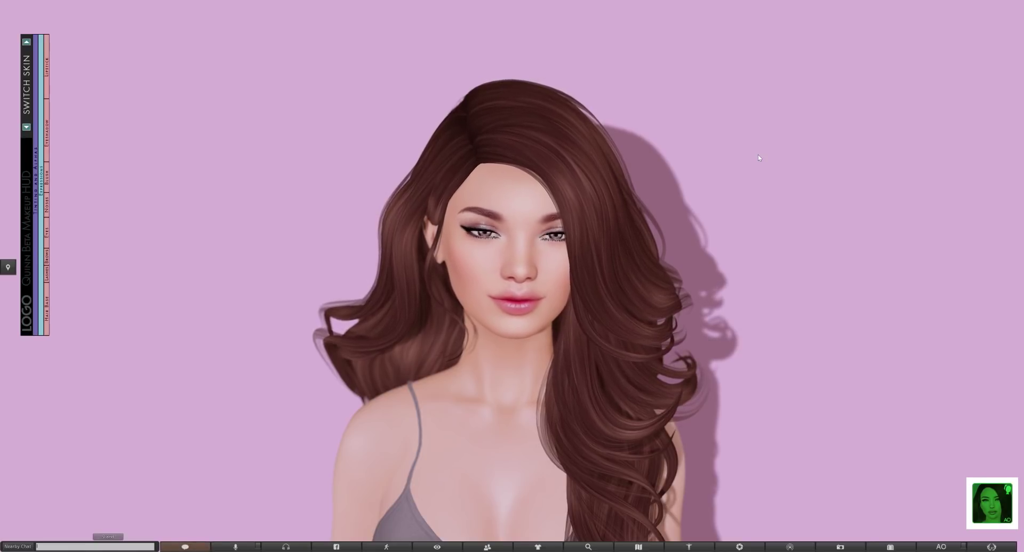
Wear the Quinn v2.5 Animation HUD again and select Bento Talking High 1 through Medium 3
key(ctrl+i)
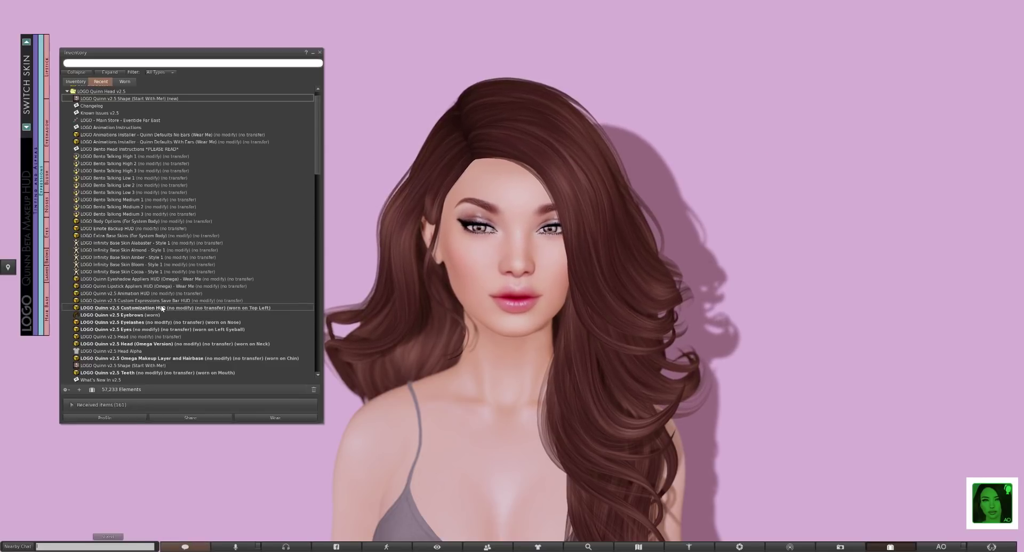
click(134, 293)
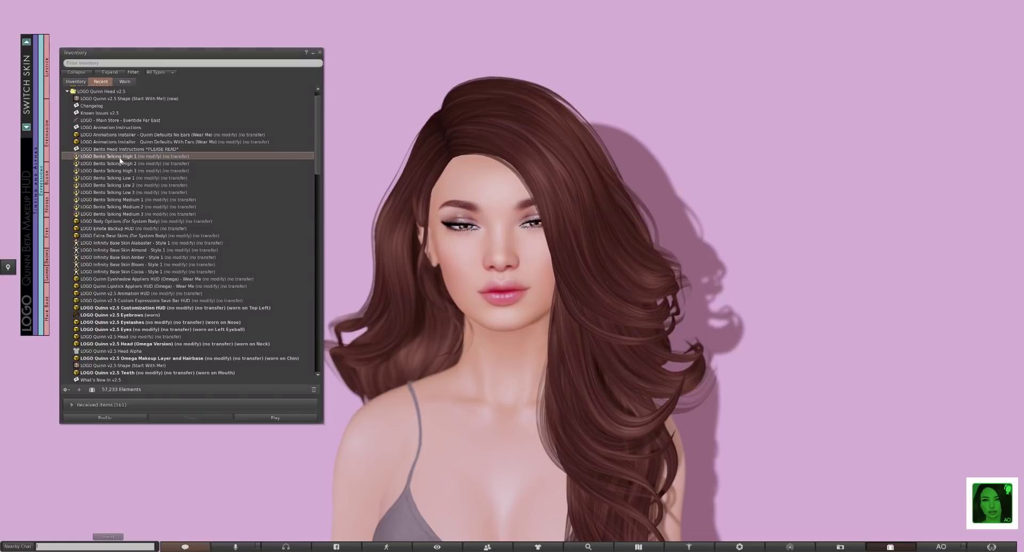
click(124, 215)
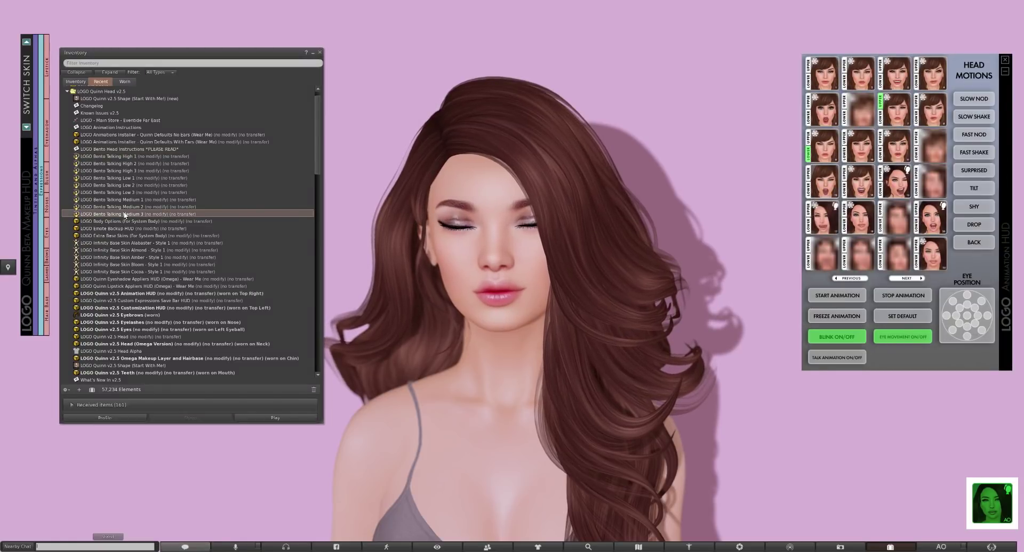
click(127, 158)
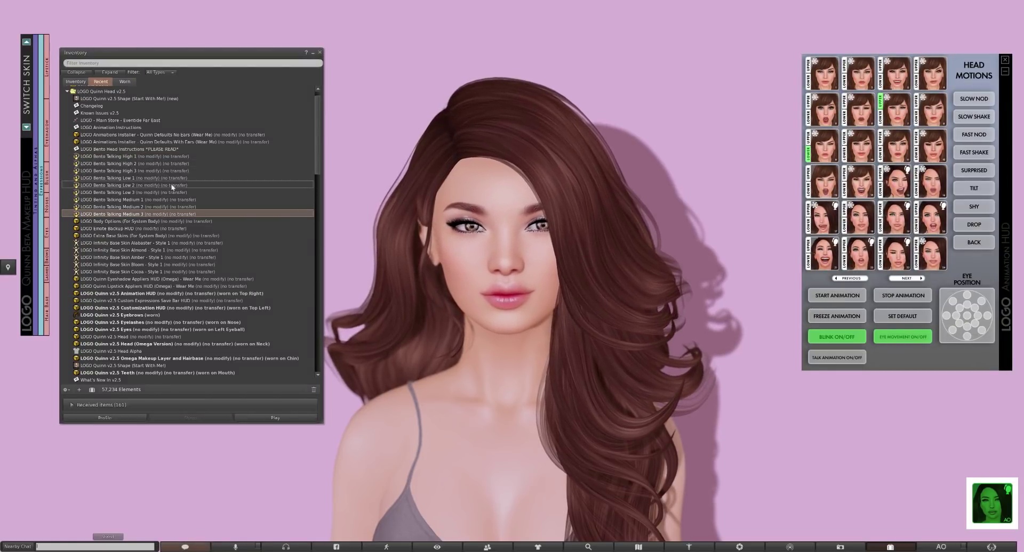
shift+click(134, 213)
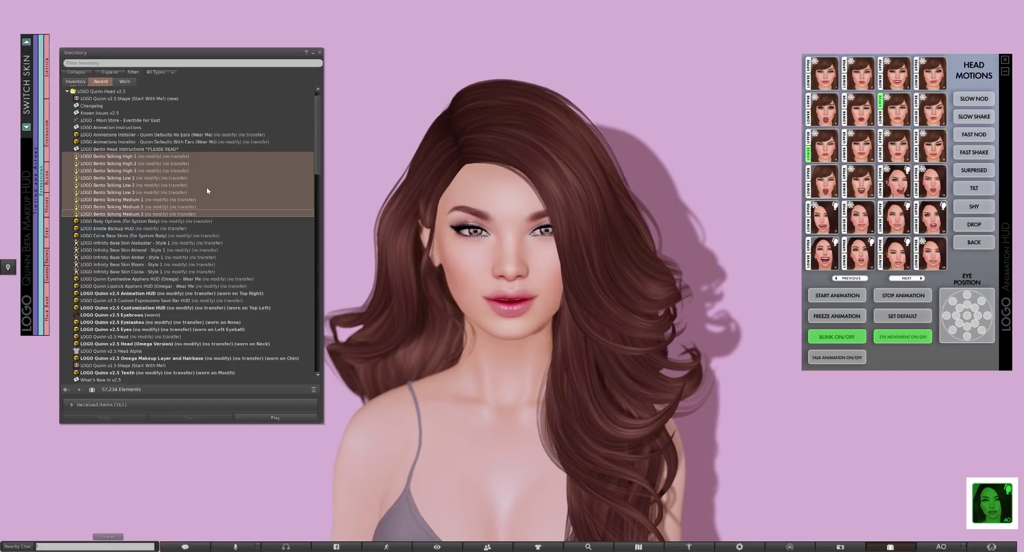
Activate the nine selected Bento Talking animations and turn on Speak for voice
right_click(126, 175)
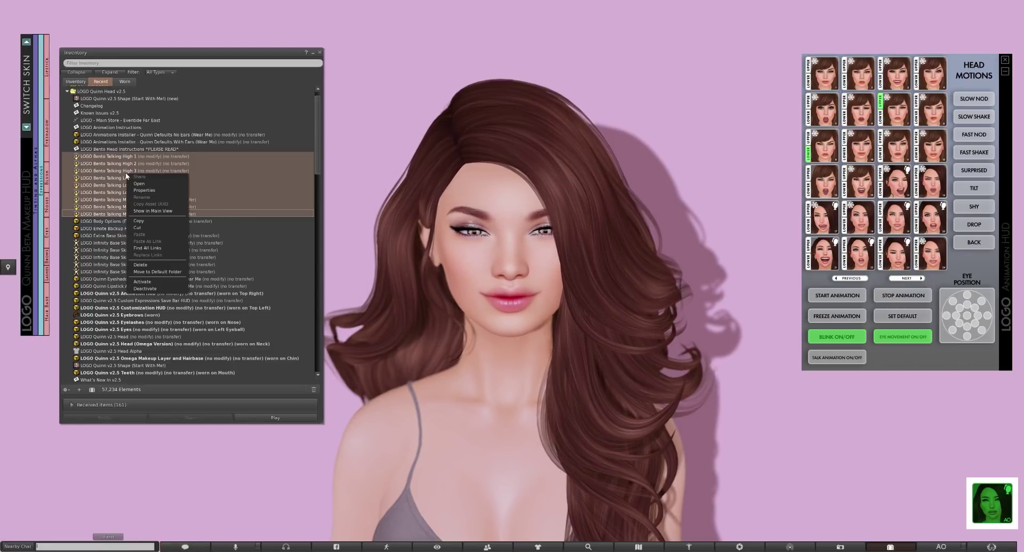
click(160, 281)
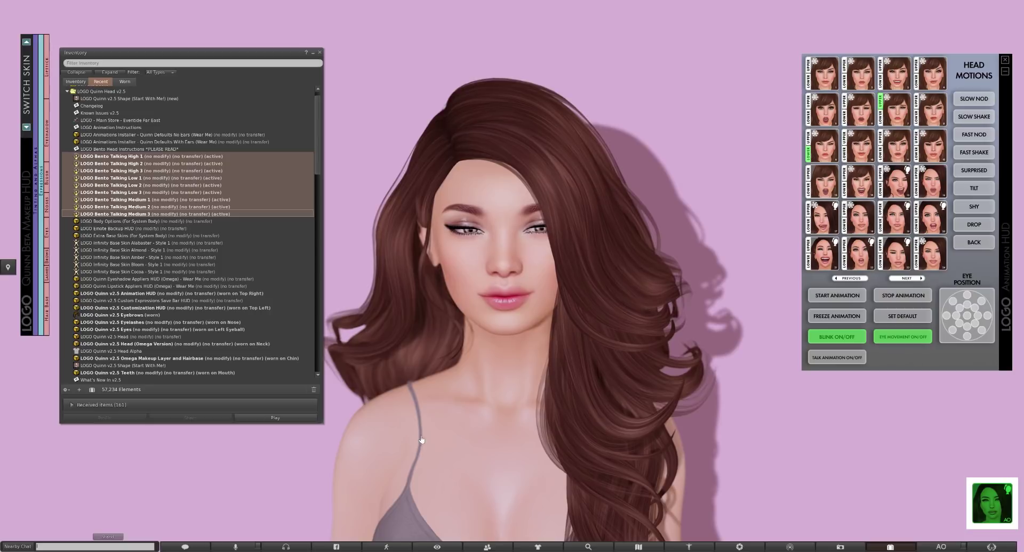
click(238, 548)
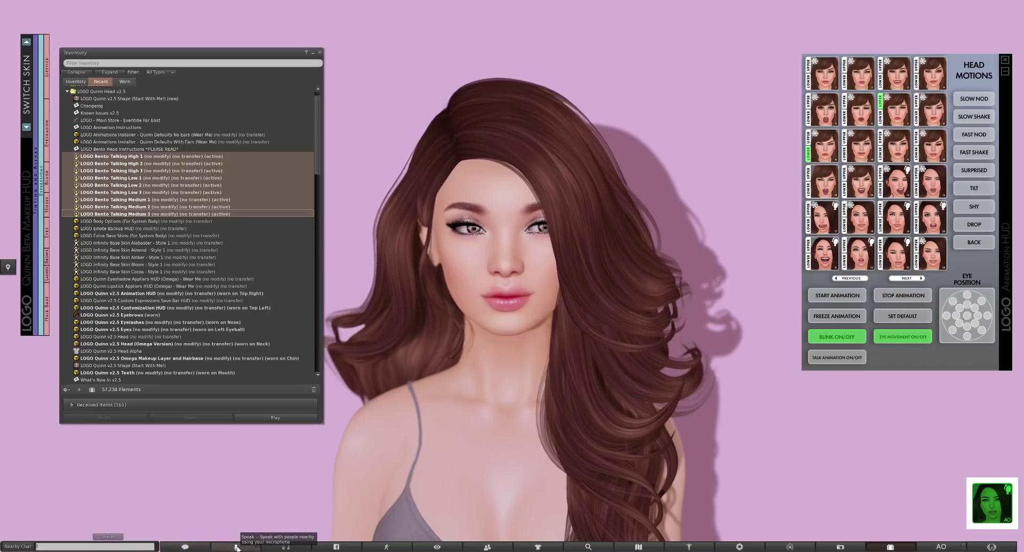